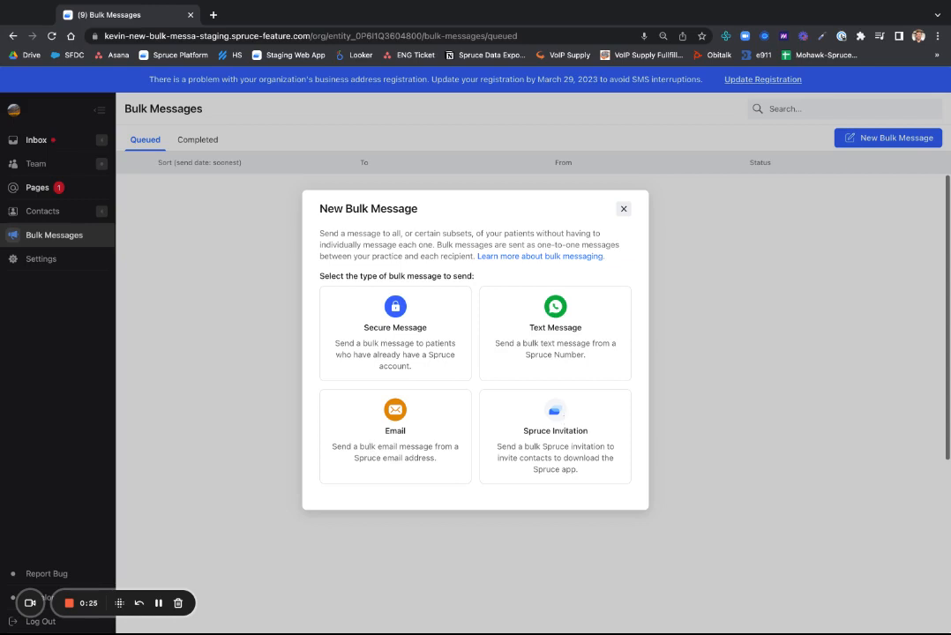
Step: Close the new bulk message dialog and browse the saved contact filters, including All, Patients, Patients with app and Unsaved Contacts
click(623, 210)
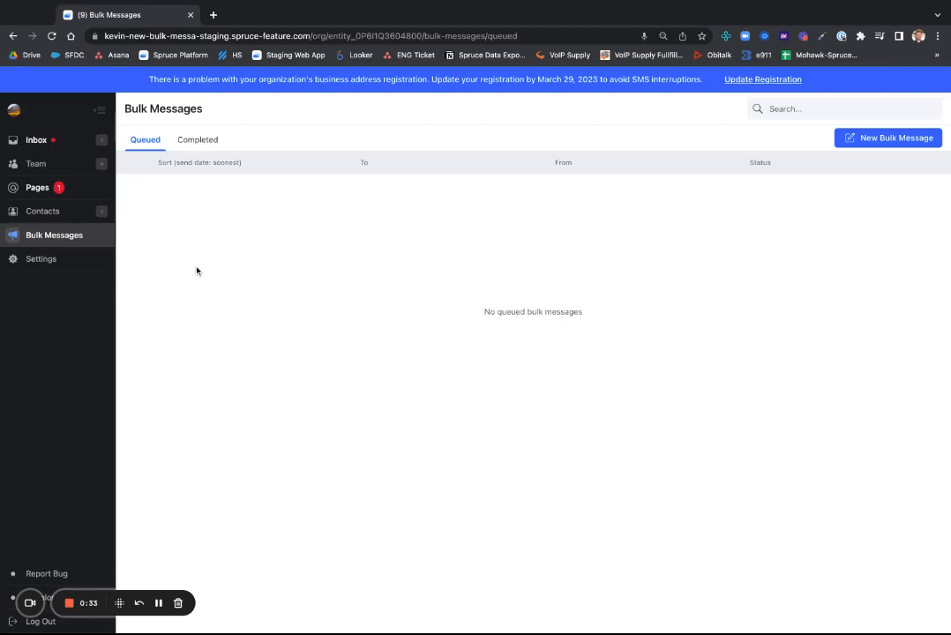
click(72, 217)
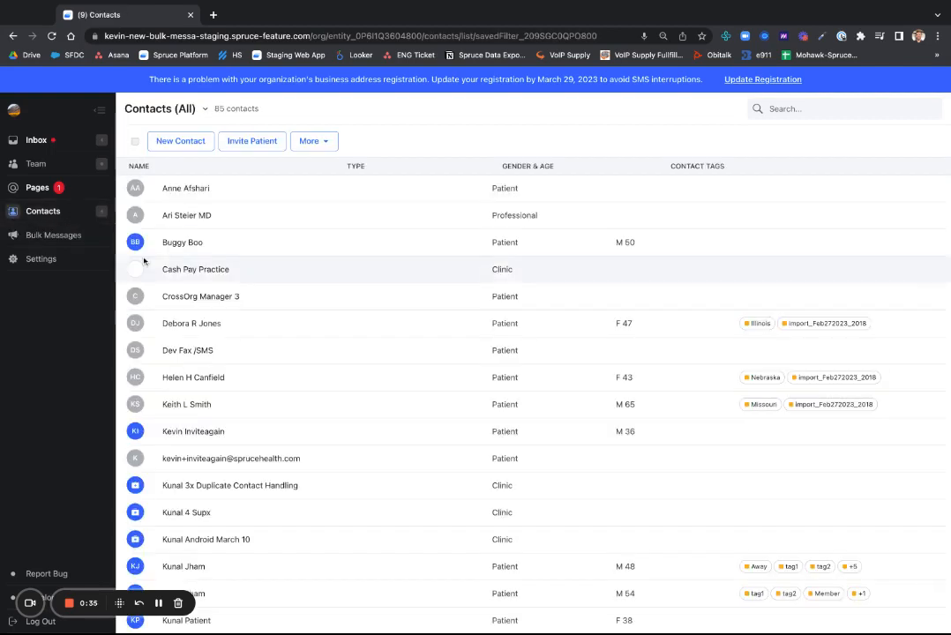
click(103, 212)
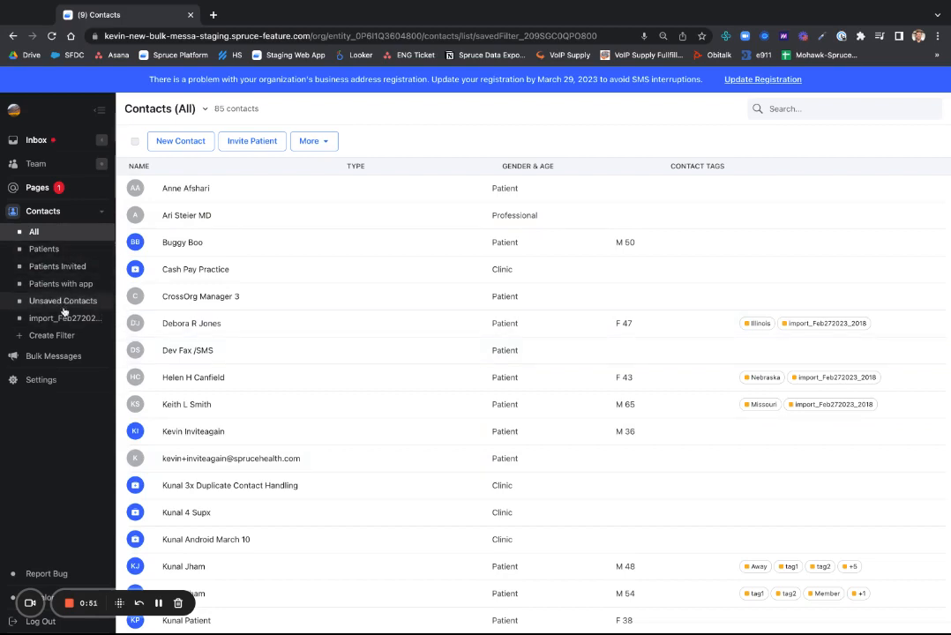
click(49, 249)
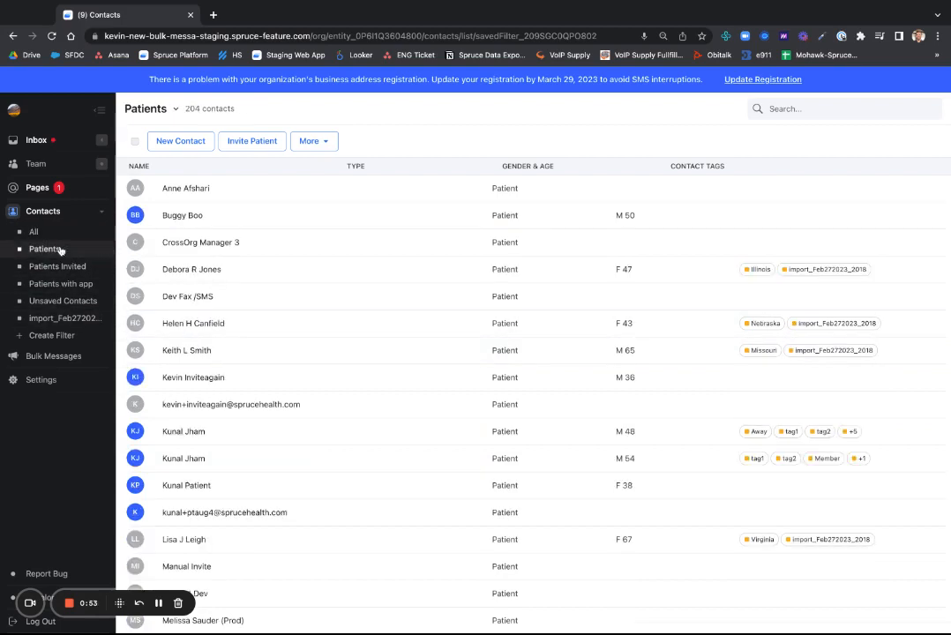
click(58, 232)
click(58, 249)
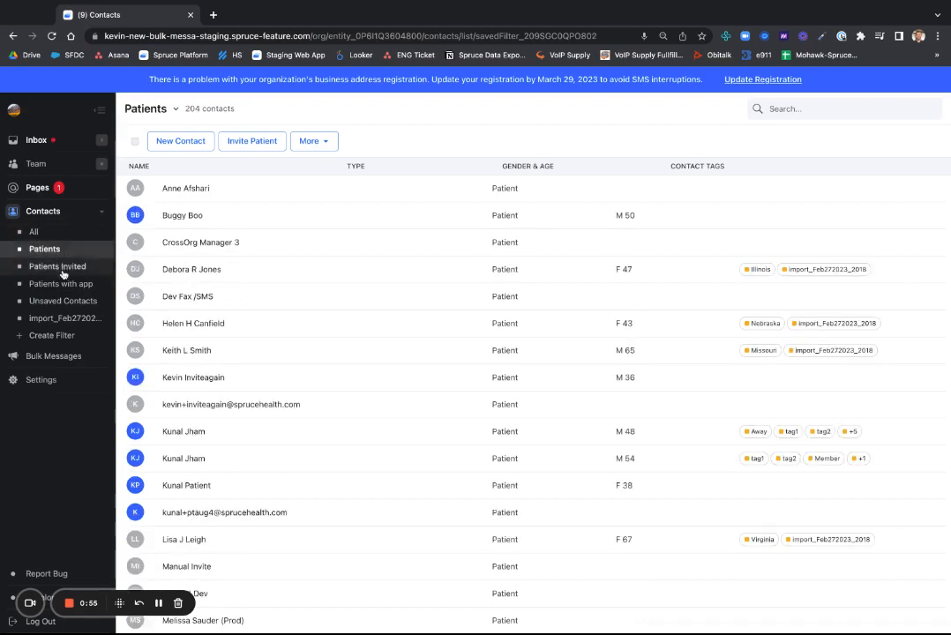
click(59, 284)
click(59, 301)
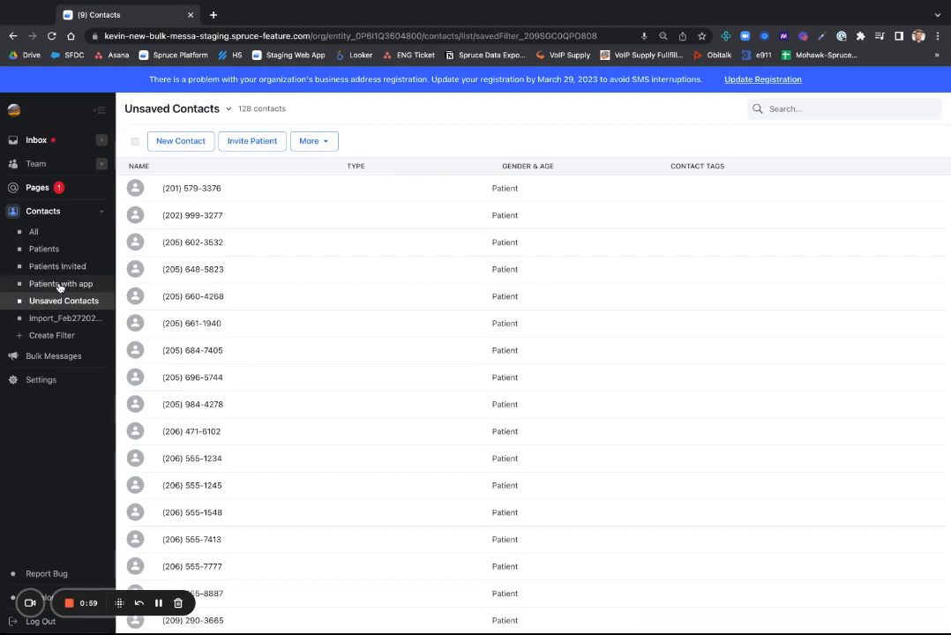
Step: Create and save a contact filter named Tag1 for contacts with any of the tag tag1
click(51, 335)
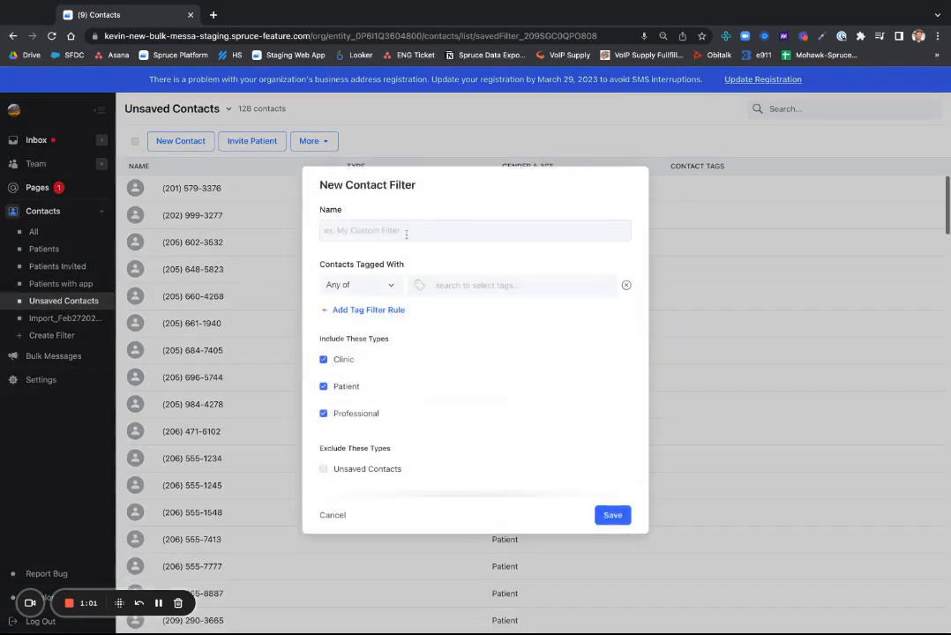
click(405, 232)
text(Tag1)
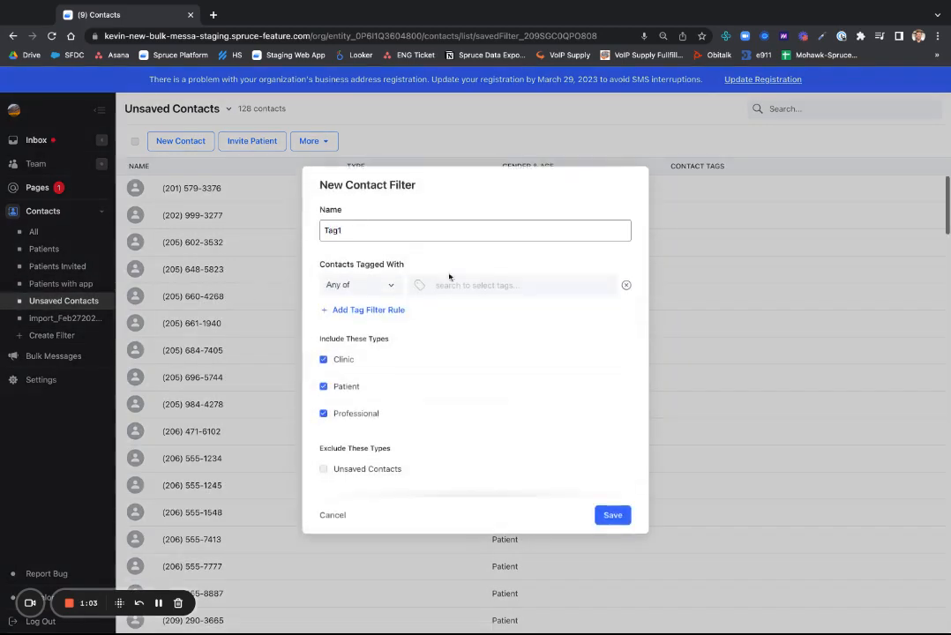
click(452, 285)
text(tag)
click(463, 308)
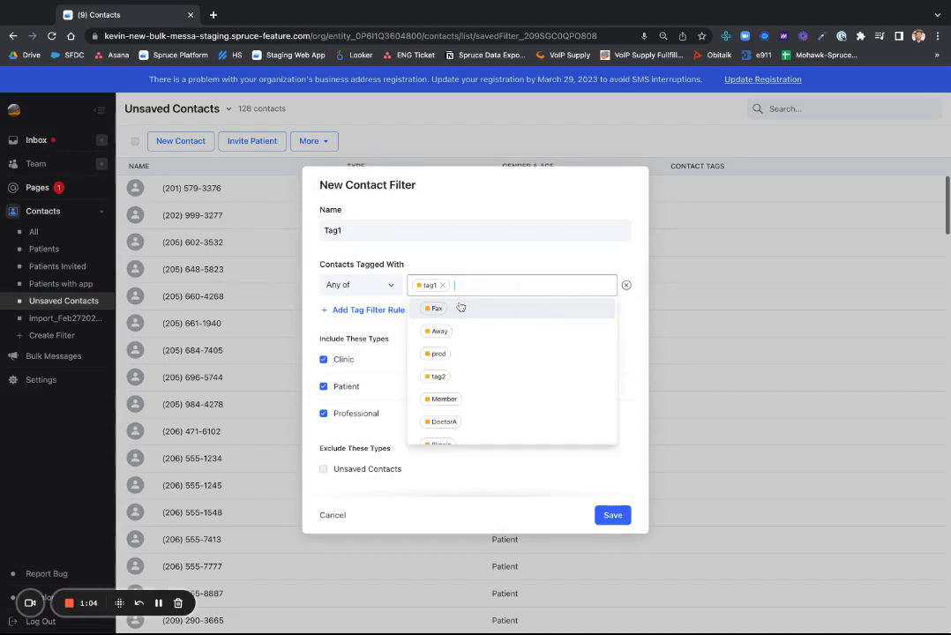
click(553, 267)
click(613, 515)
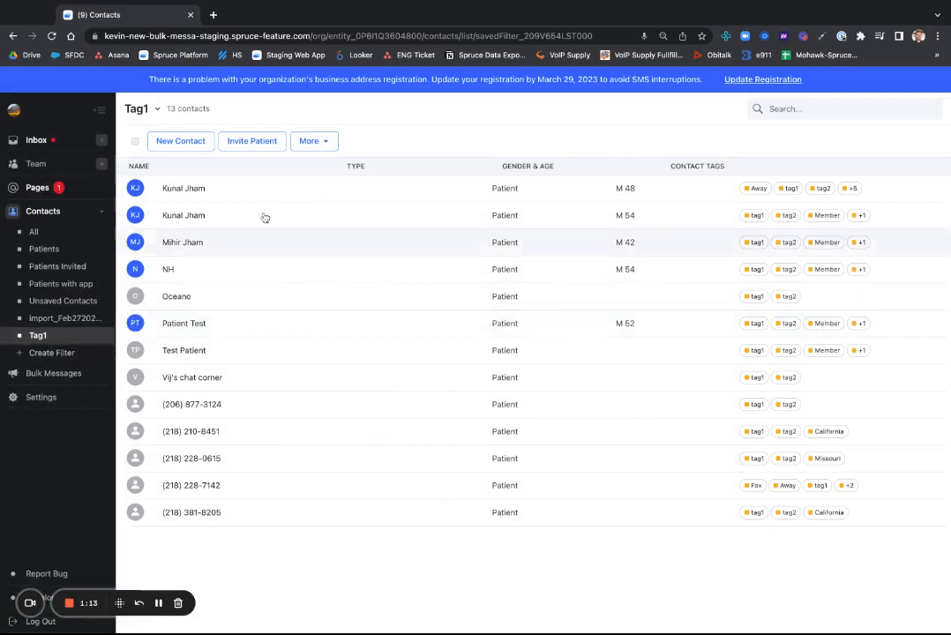
Step: Import contacts from a CSV file without adding tags, and show the contact filter of the new import
click(336, 143)
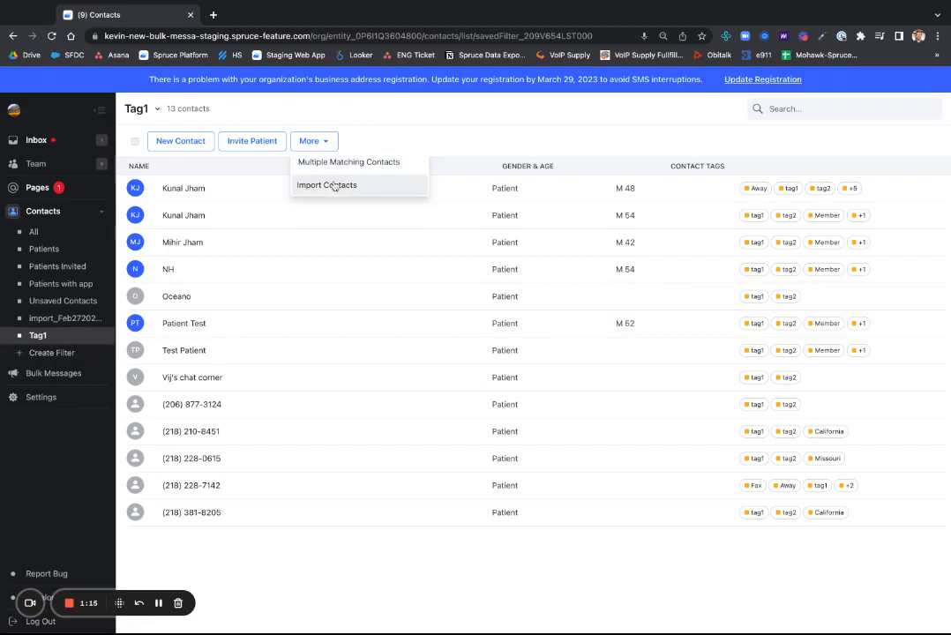
click(338, 184)
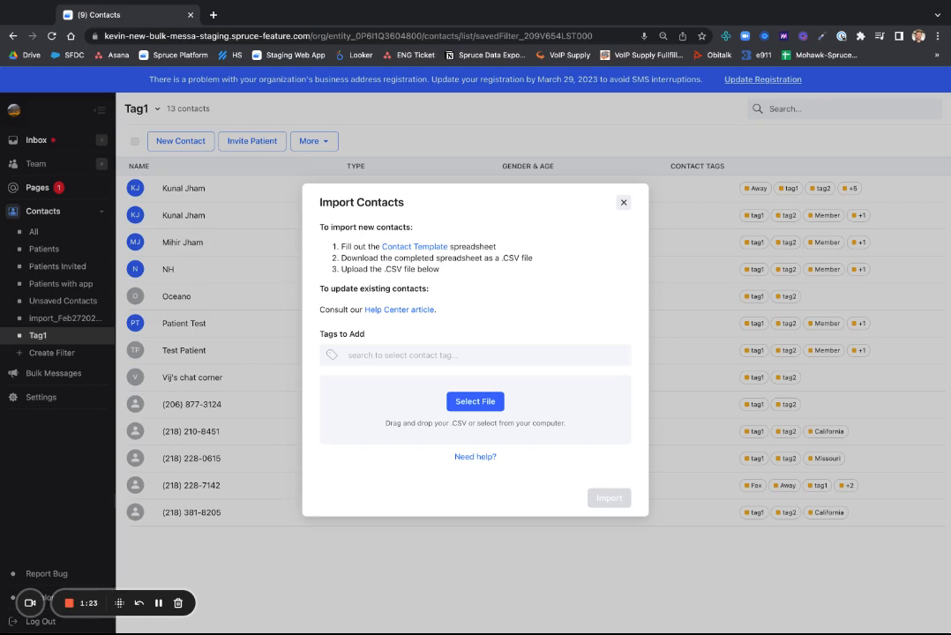
drag(273, 331, 487, 433)
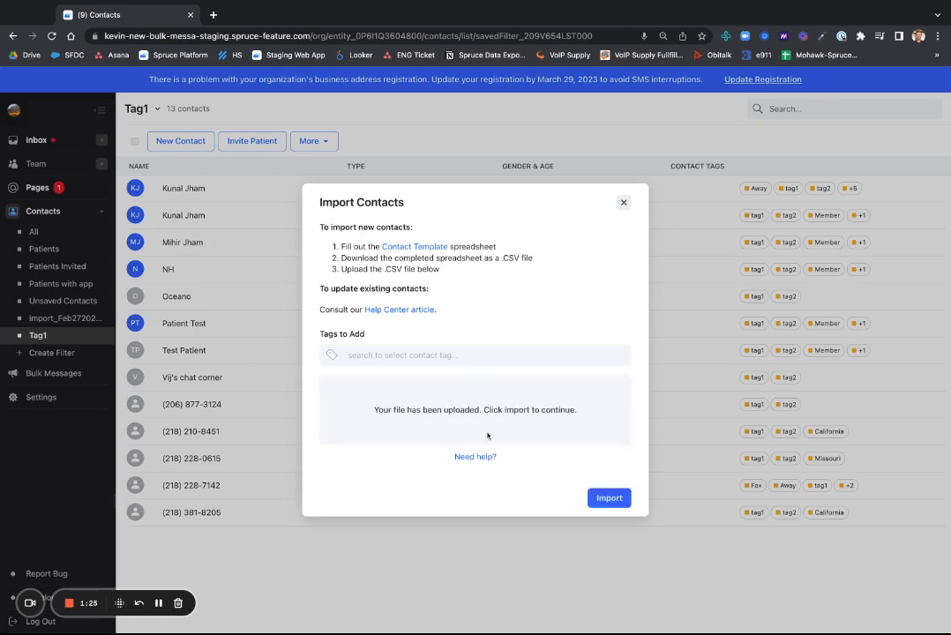
click(609, 497)
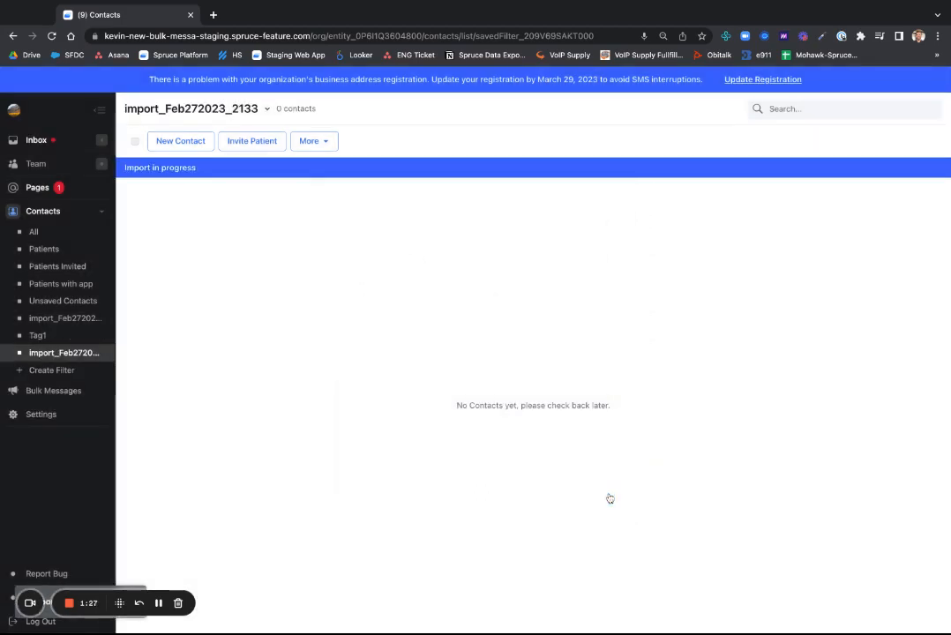
click(86, 356)
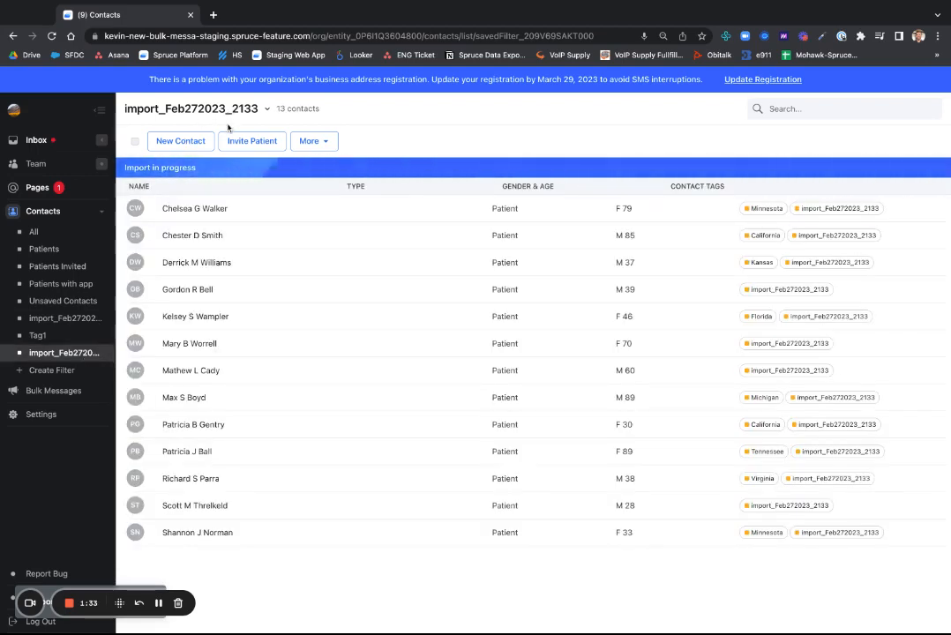
Step: Delete the import_Feb272023_2018 contact filter and collapse the list of contact filters
click(101, 318)
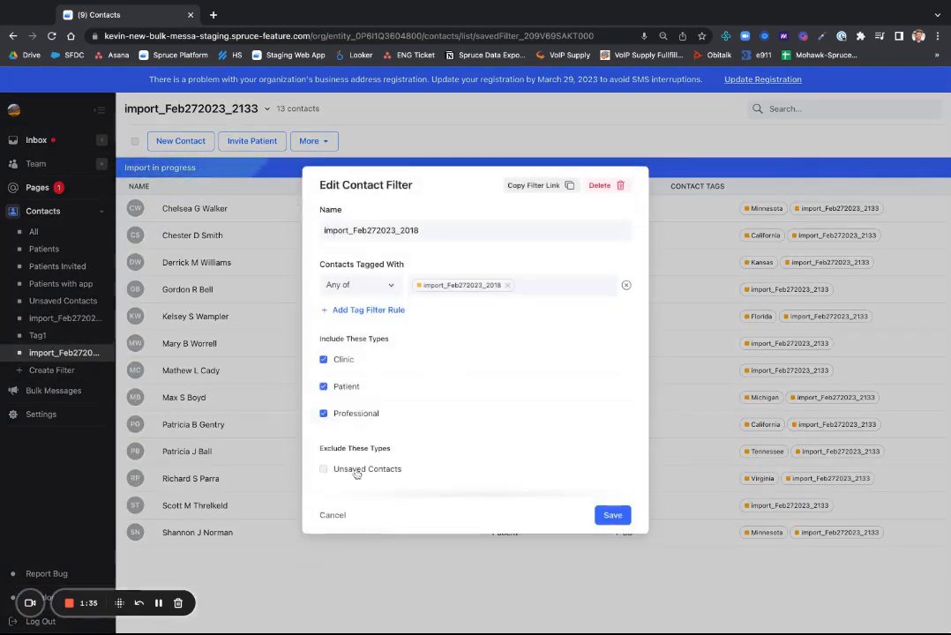
click(598, 185)
click(609, 374)
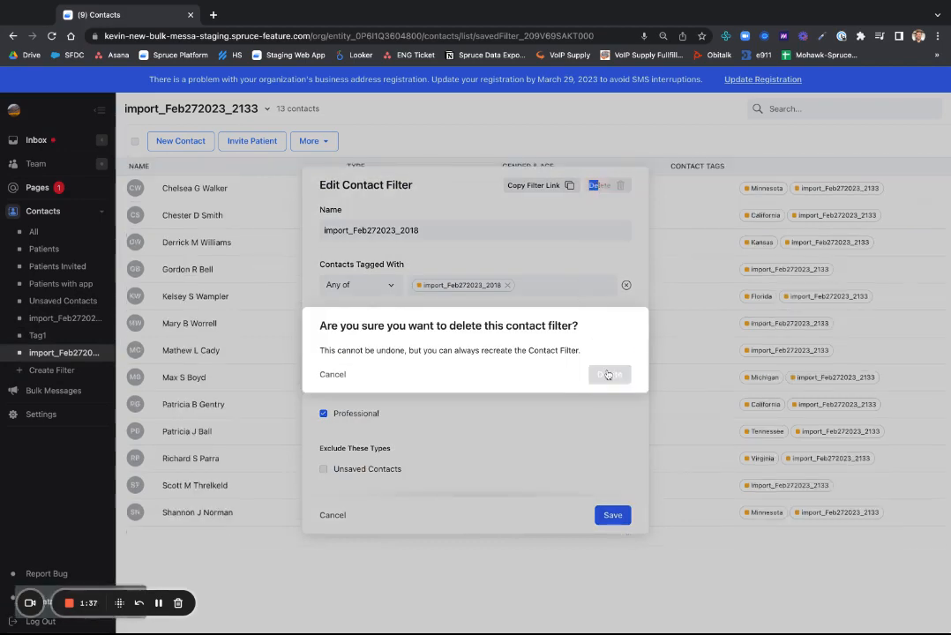
click(62, 337)
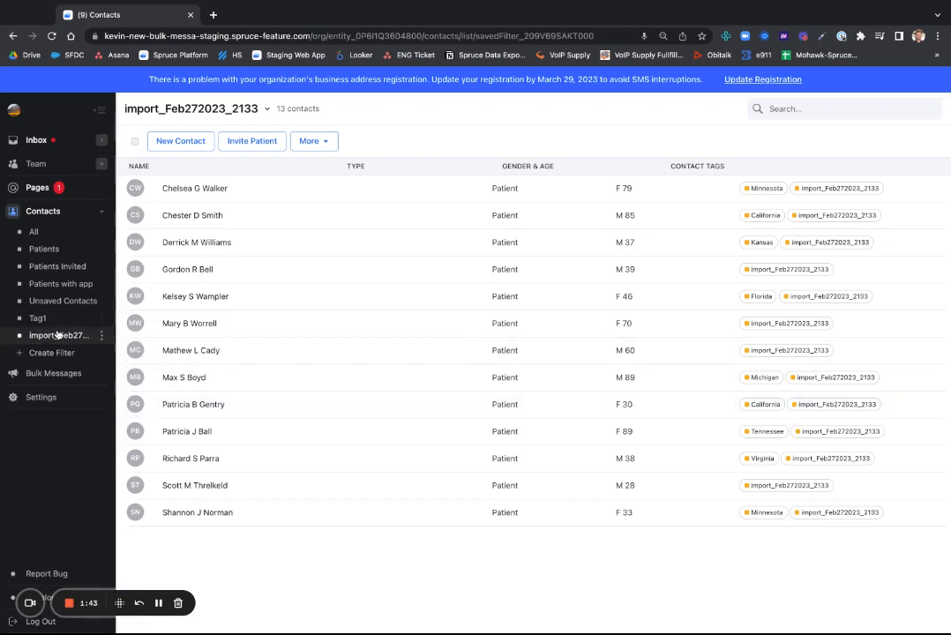
click(103, 212)
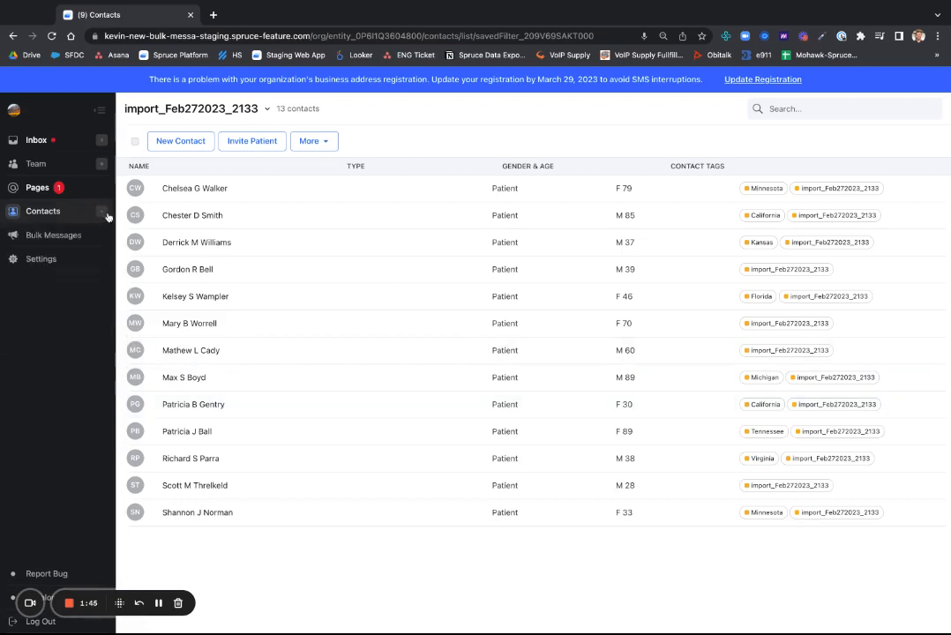
Step: Start a new bulk text message and set its recipients to the import_Feb272023_2133 contact filter
click(53, 235)
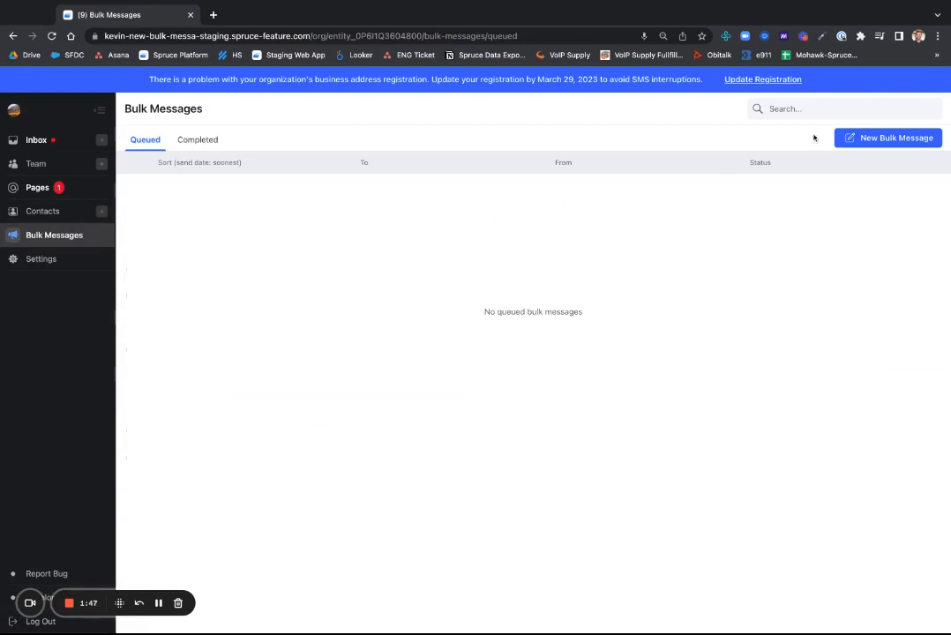
click(885, 144)
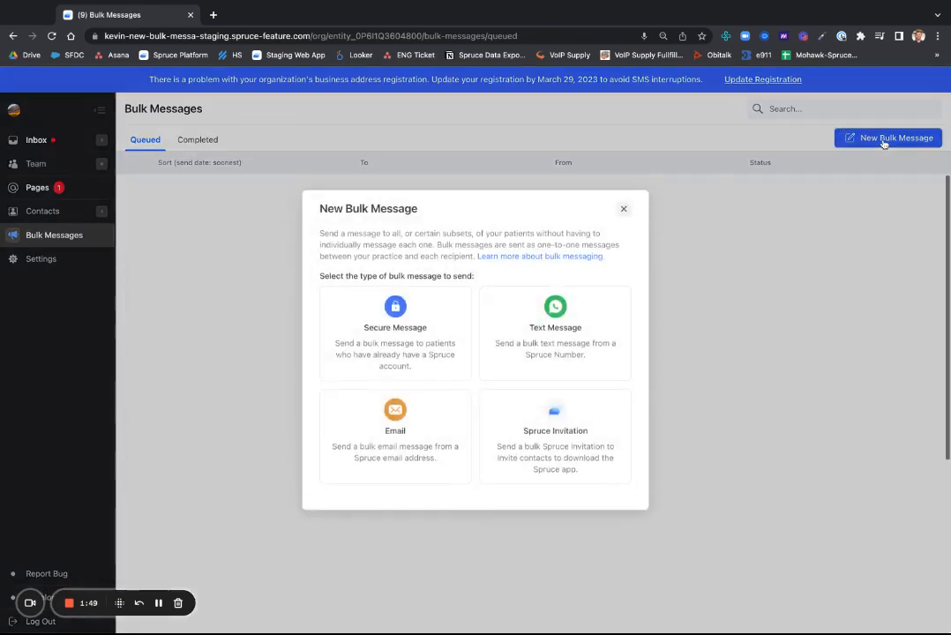
click(493, 360)
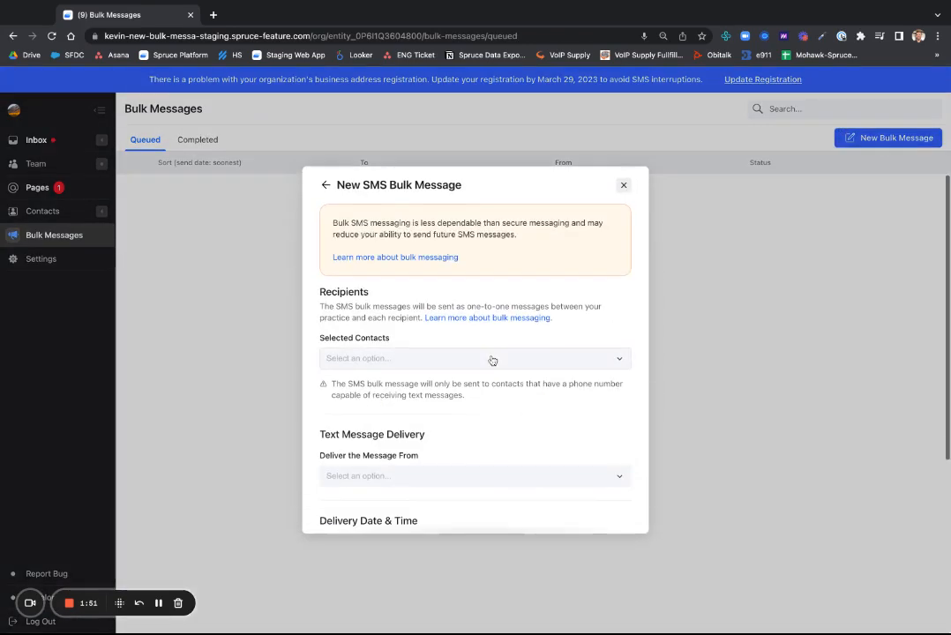
scroll(414, 339, down, 1)
click(396, 325)
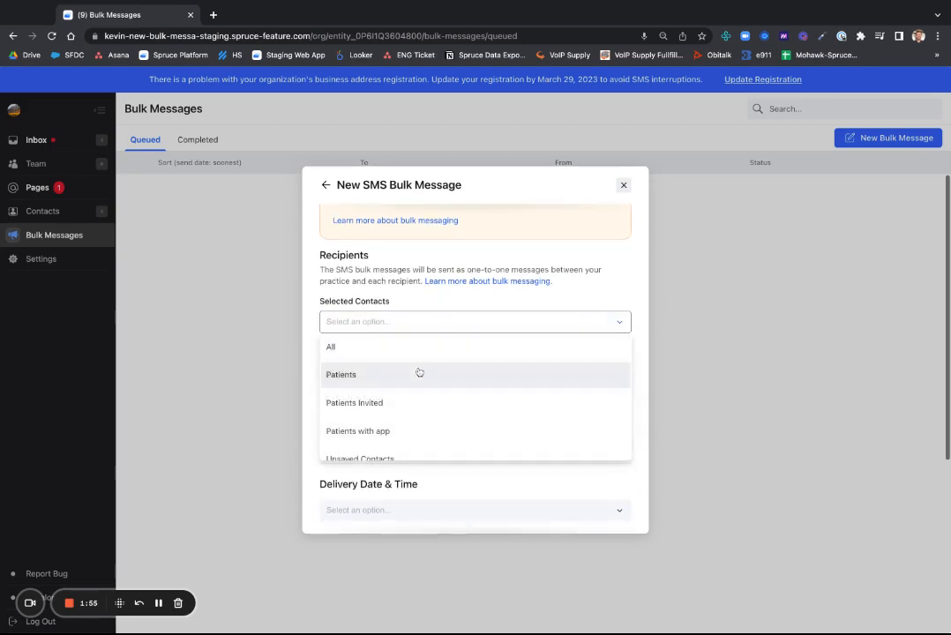
scroll(418, 372, down, 2)
scroll(399, 365, up, 3)
scroll(388, 379, down, 3)
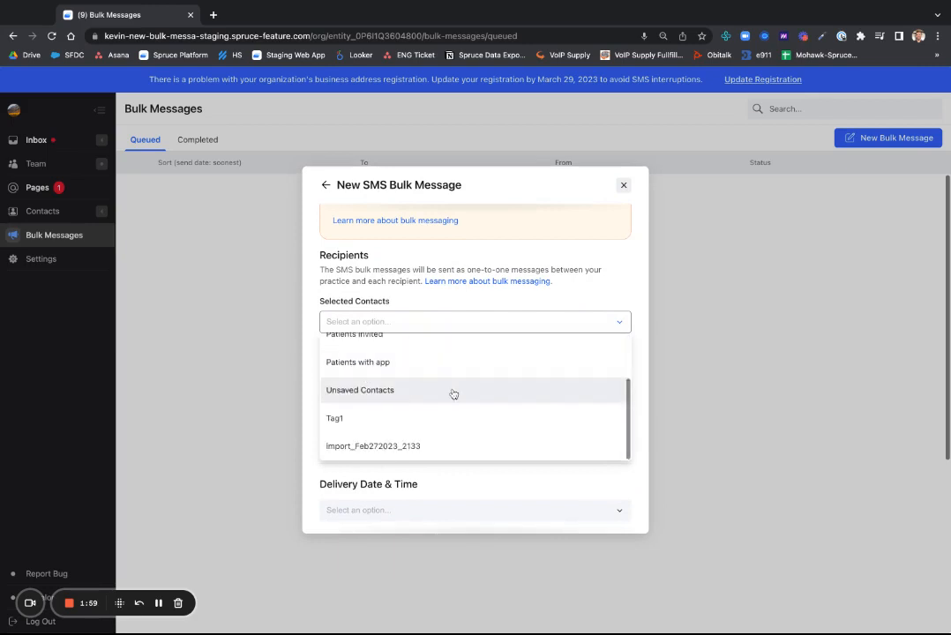
click(356, 446)
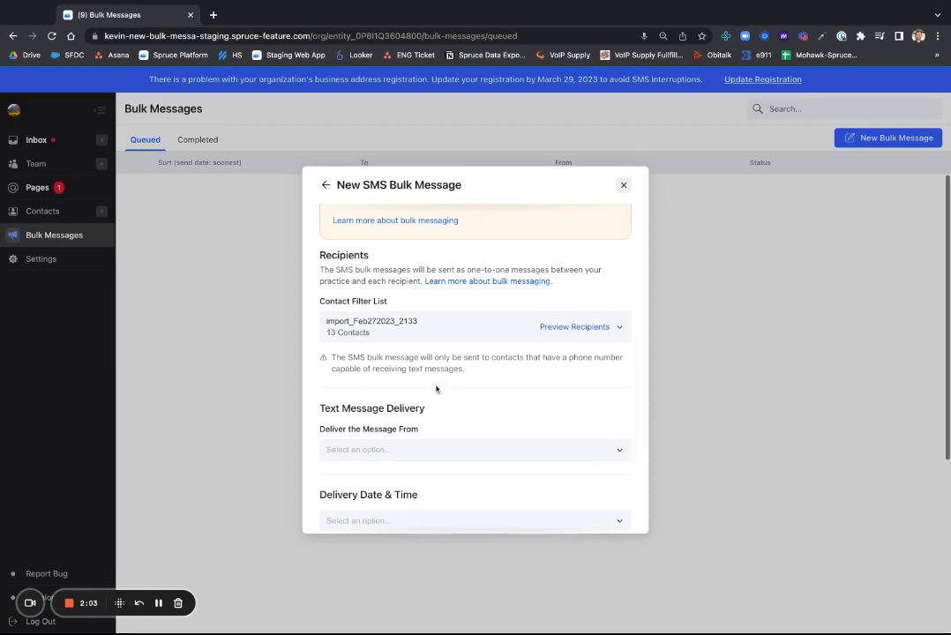
Step: Set the bulk text message to be delivered from the ACME Practice number
scroll(436, 388, down, 1)
scroll(436, 388, down, 1)
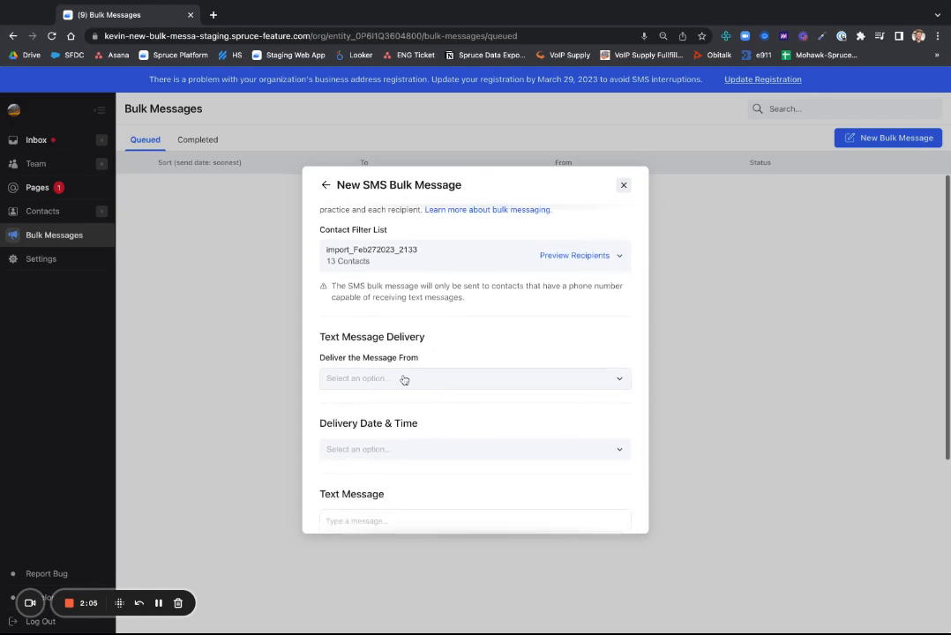
click(404, 380)
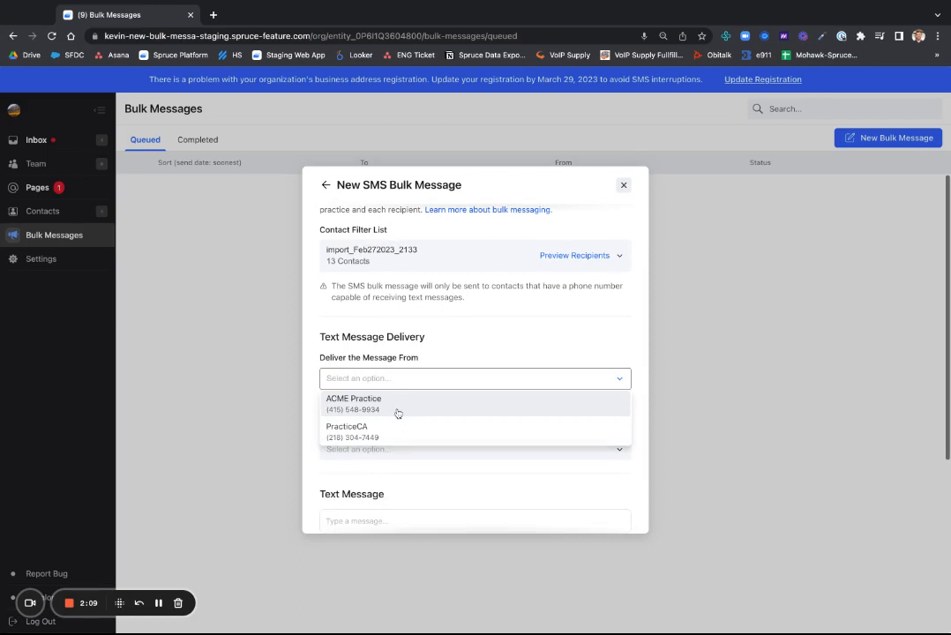
click(435, 404)
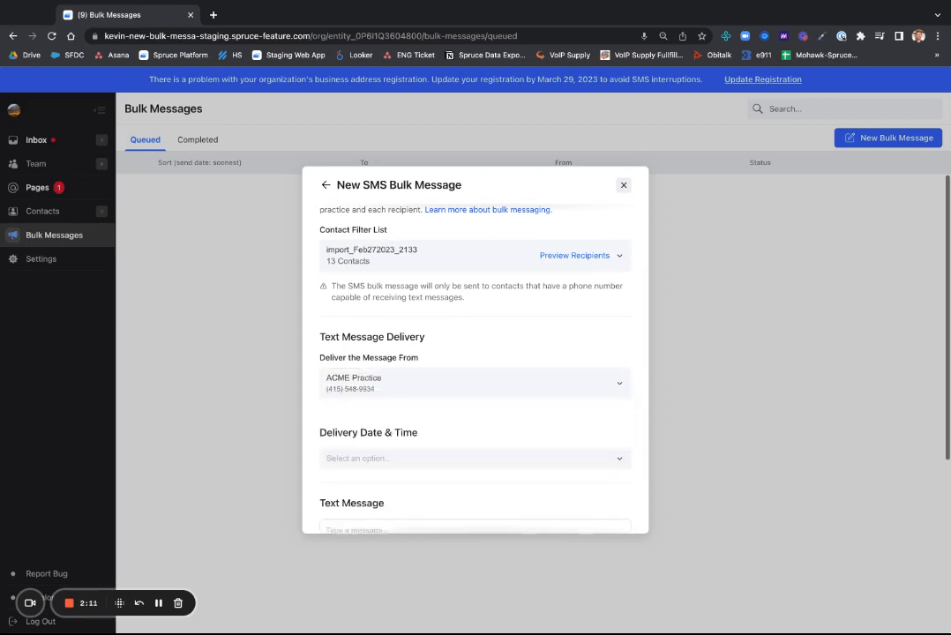
Step: Set the delivery date and time option of the bulk text message to Schedule Delivery
scroll(435, 363, down, 1)
scroll(463, 352, down, 2)
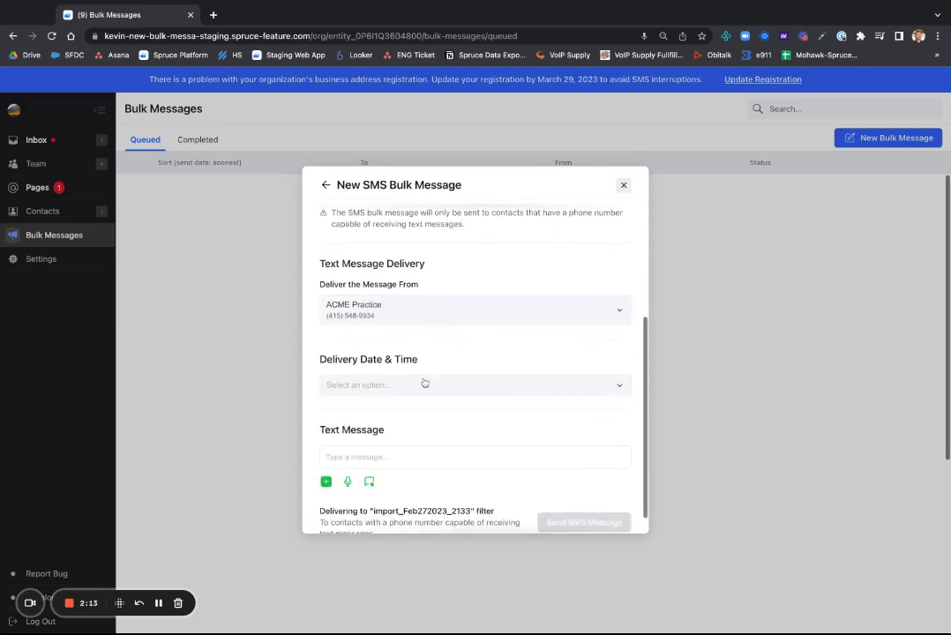
click(412, 389)
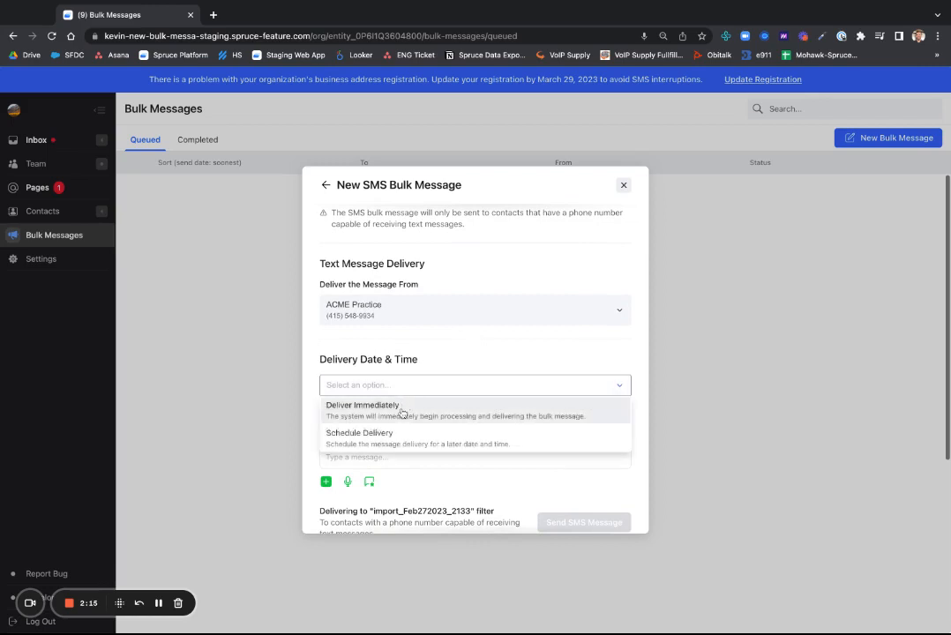
click(397, 437)
Step: Enter "This is my bulk message" as the text message and schedule the SMS bulk message
scroll(436, 375, down, 2)
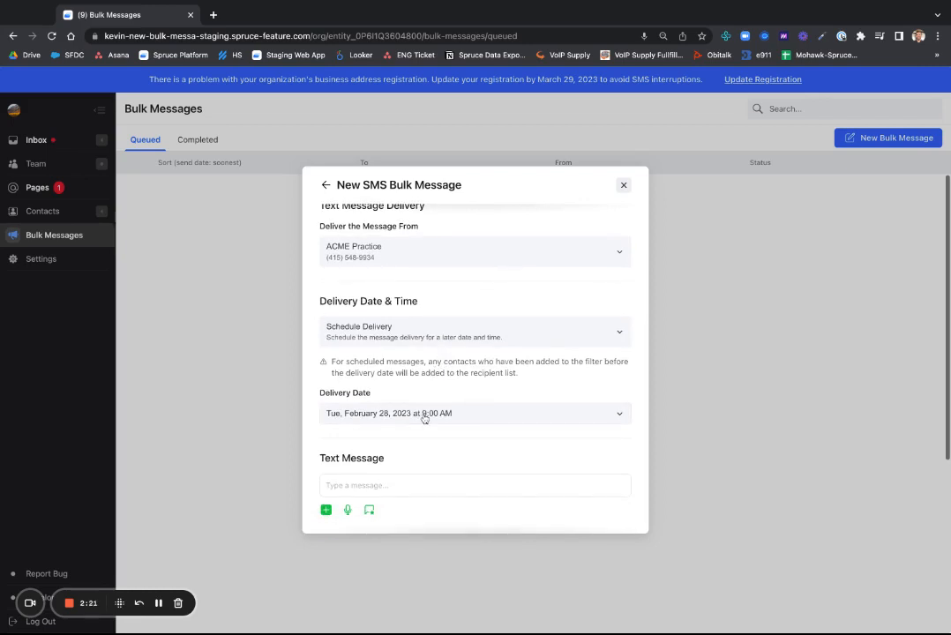
scroll(397, 383, down, 1)
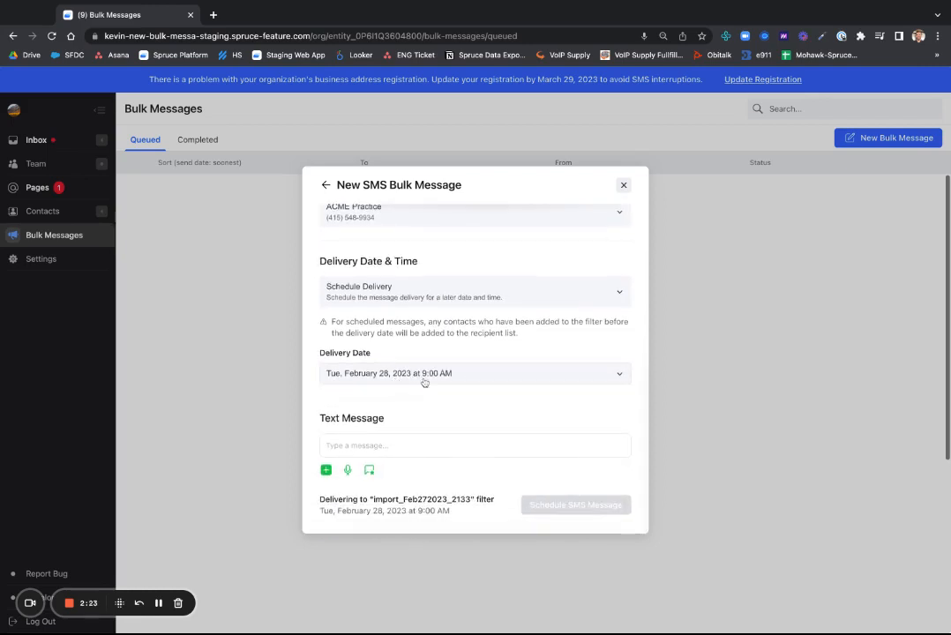
click(365, 449)
text(This is my bulk message)
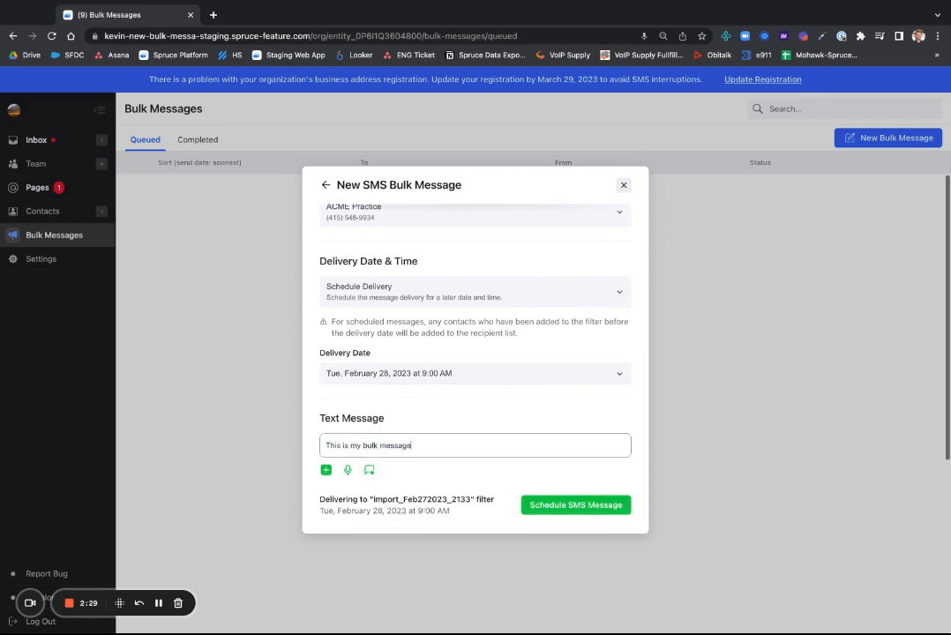
click(569, 502)
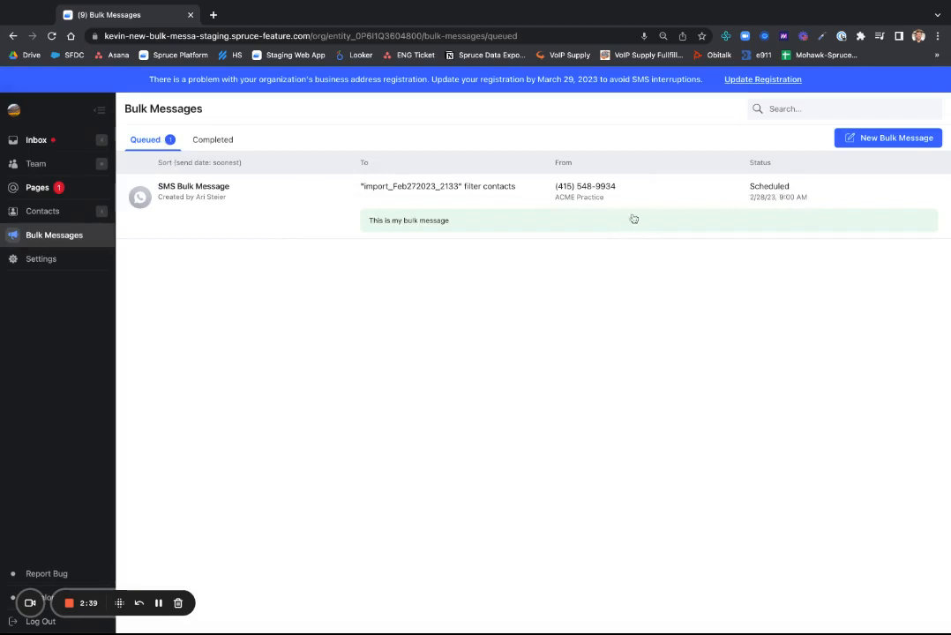
Step: Change the scheduled SMS bulk message's delivery option to Deliver Immediately and update the message
click(724, 195)
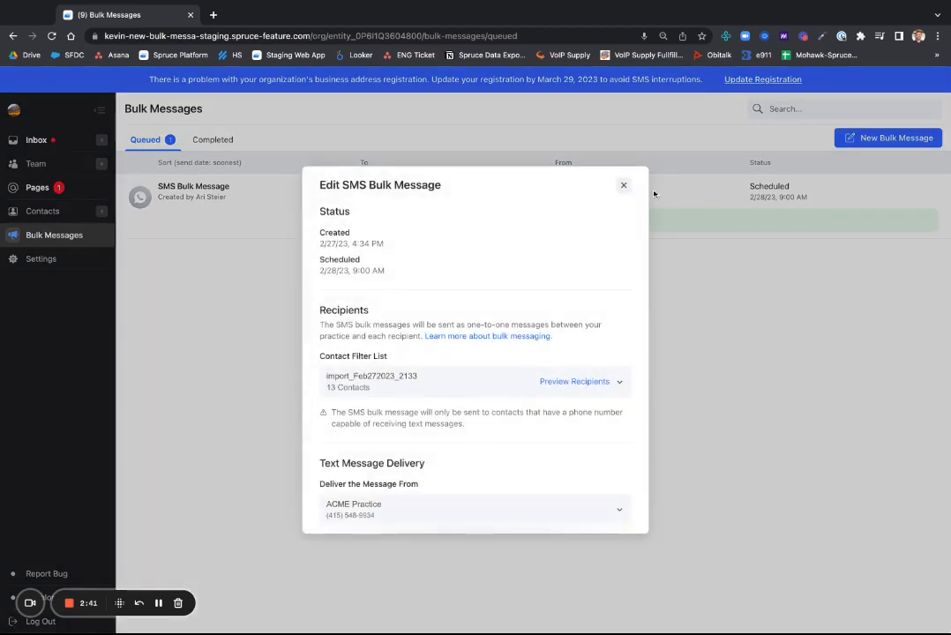
scroll(481, 316, down, 5)
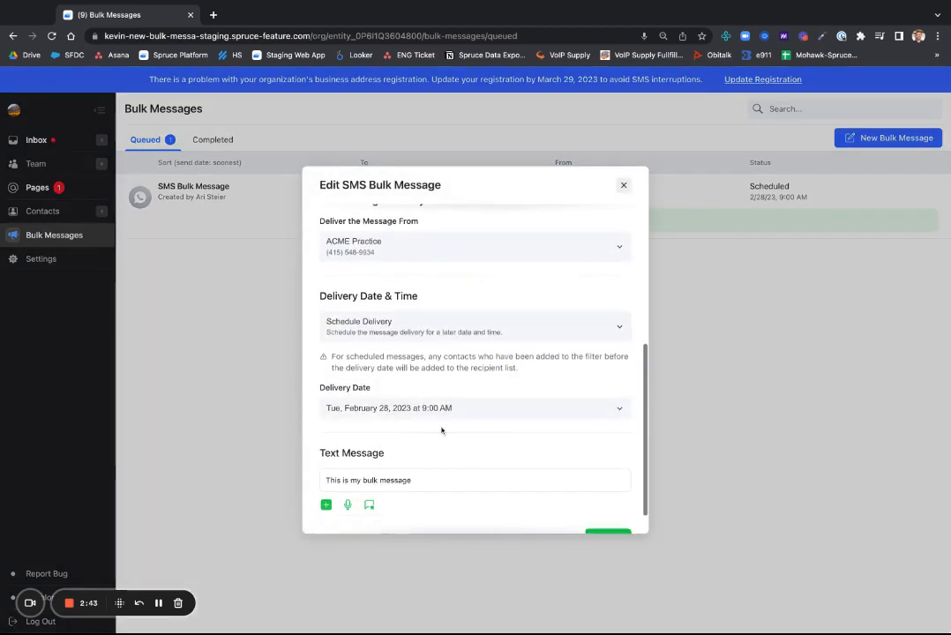
click(393, 300)
click(392, 319)
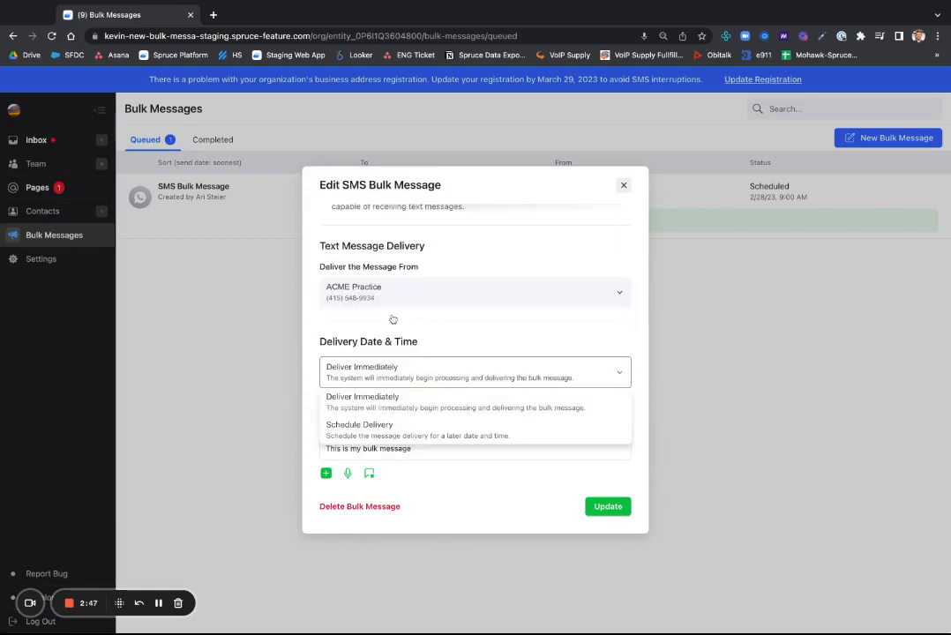
click(401, 367)
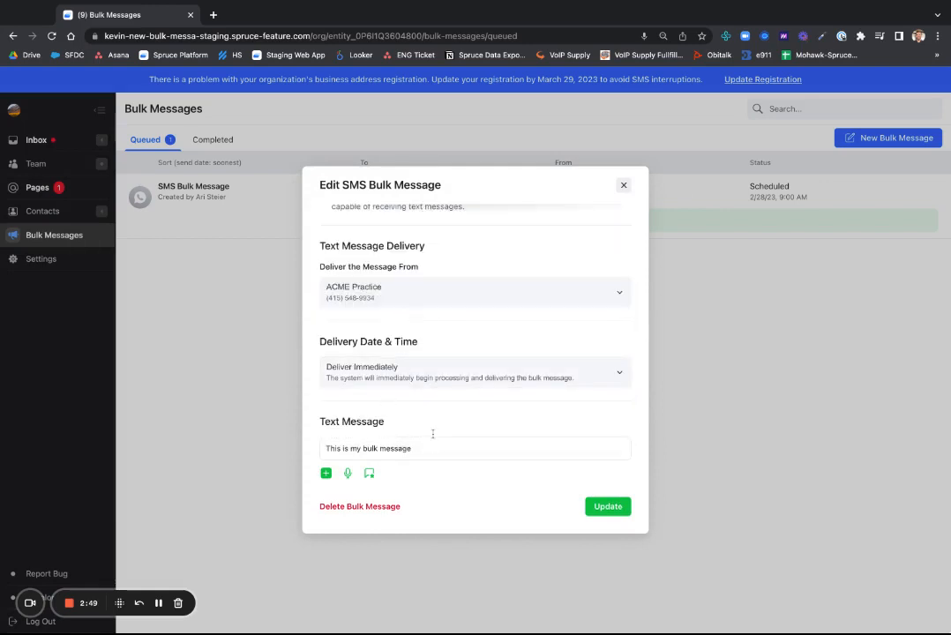
scroll(432, 435, up, 5)
scroll(444, 429, down, 1)
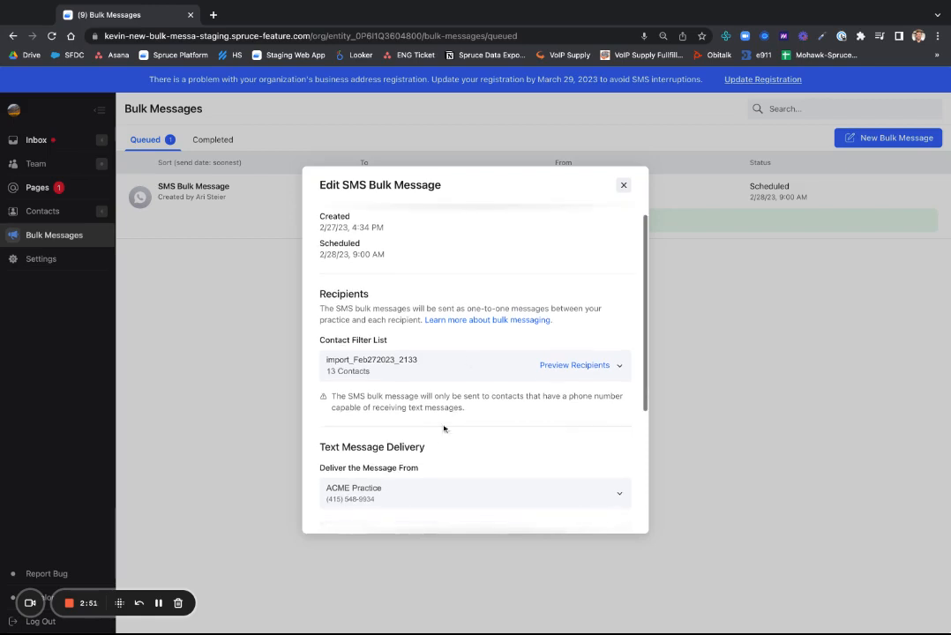
scroll(441, 406, down, 4)
click(618, 510)
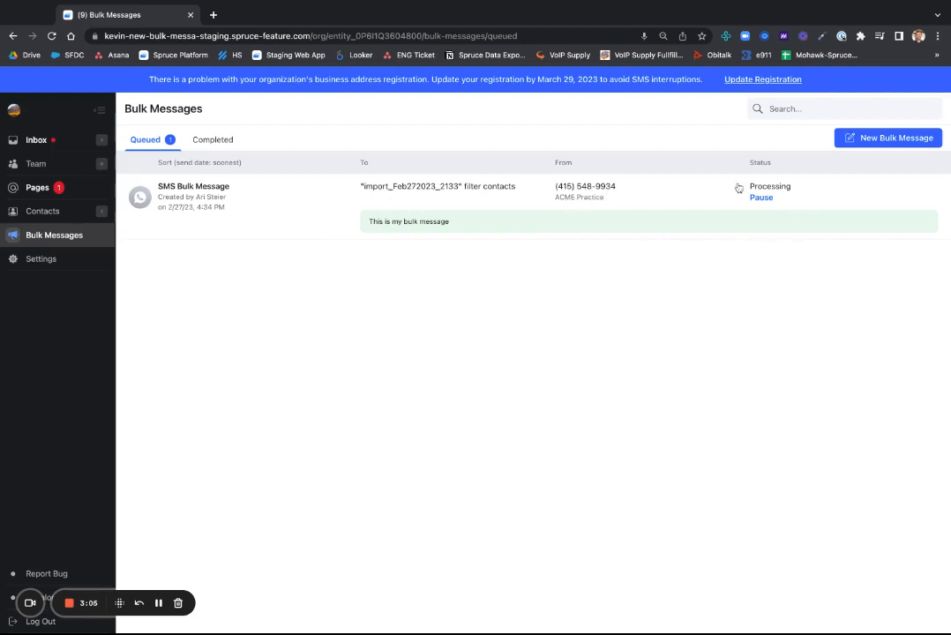
Step: Check the completed bulk messages, then return to the queued ones and pause the processing SMS bulk message
click(189, 135)
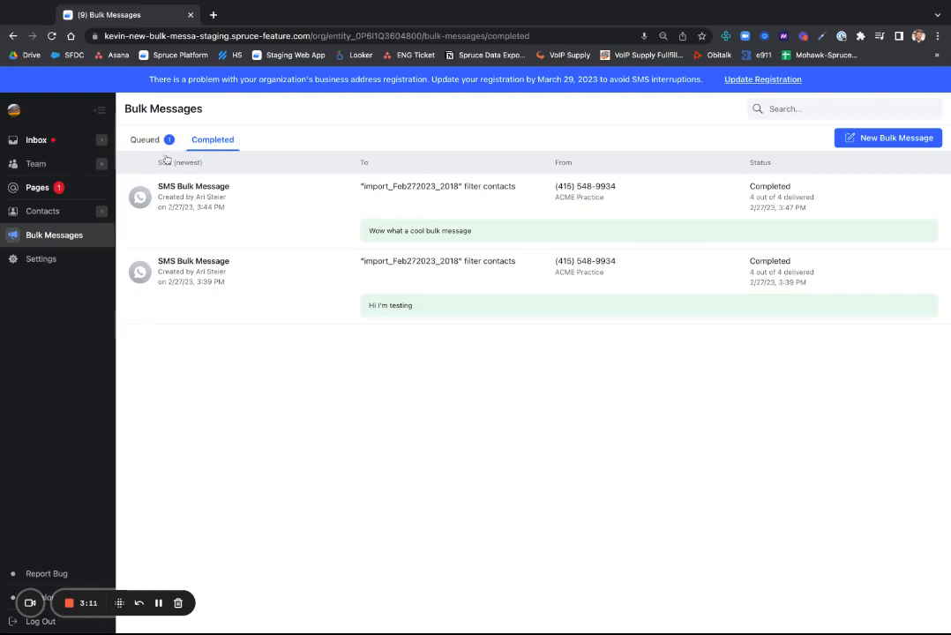
click(143, 137)
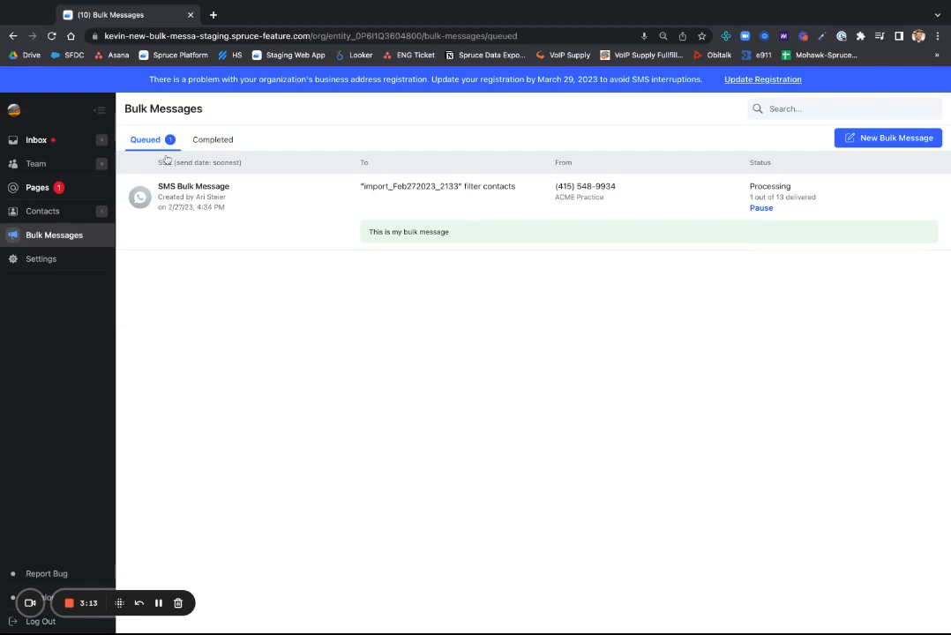
click(762, 208)
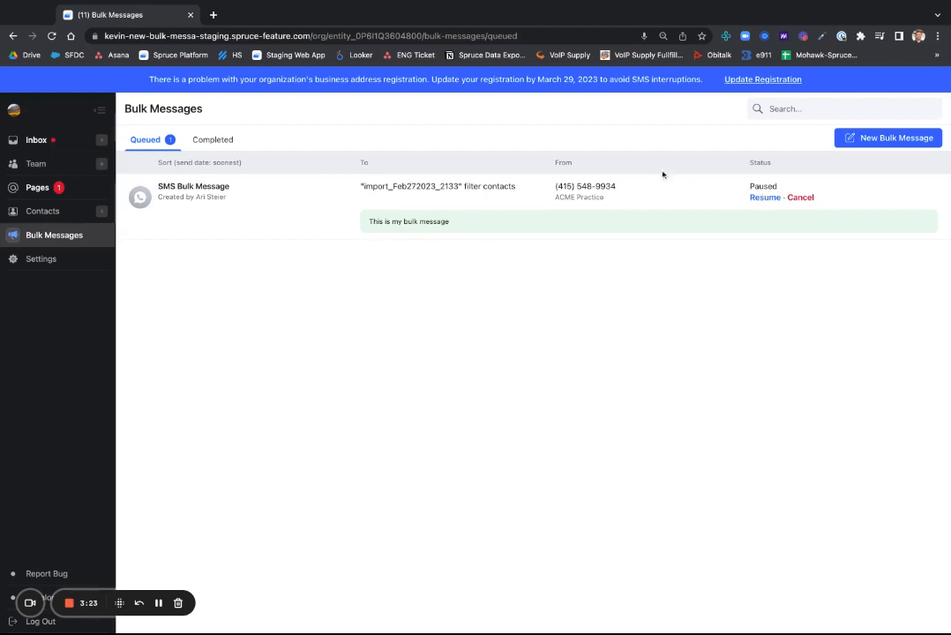
Step: Review the paused SMS bulk message's status, recipients and delivery settings without changes, then resume its delivery
click(737, 189)
scroll(515, 319, down, 5)
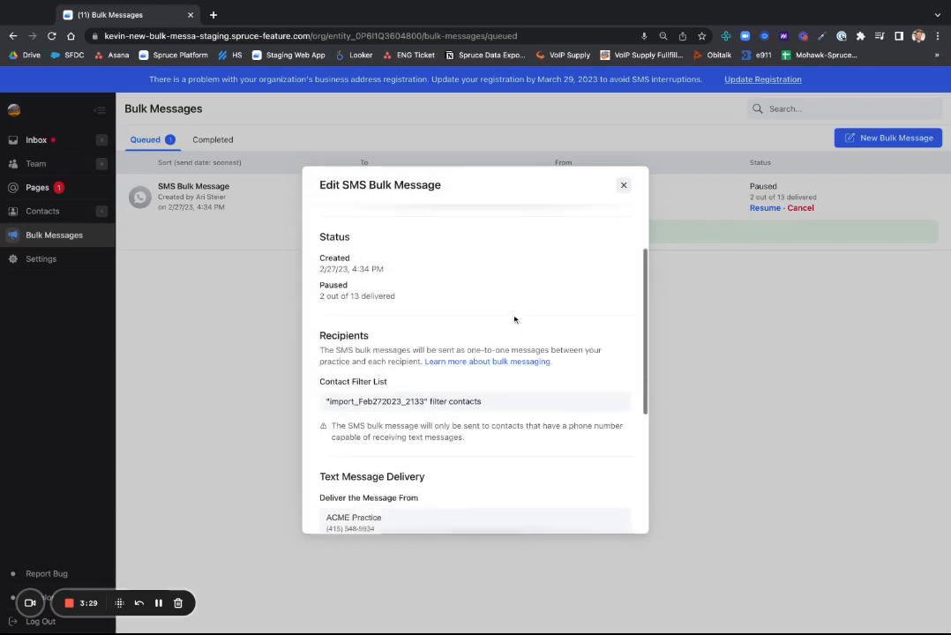
scroll(421, 457, down, 3)
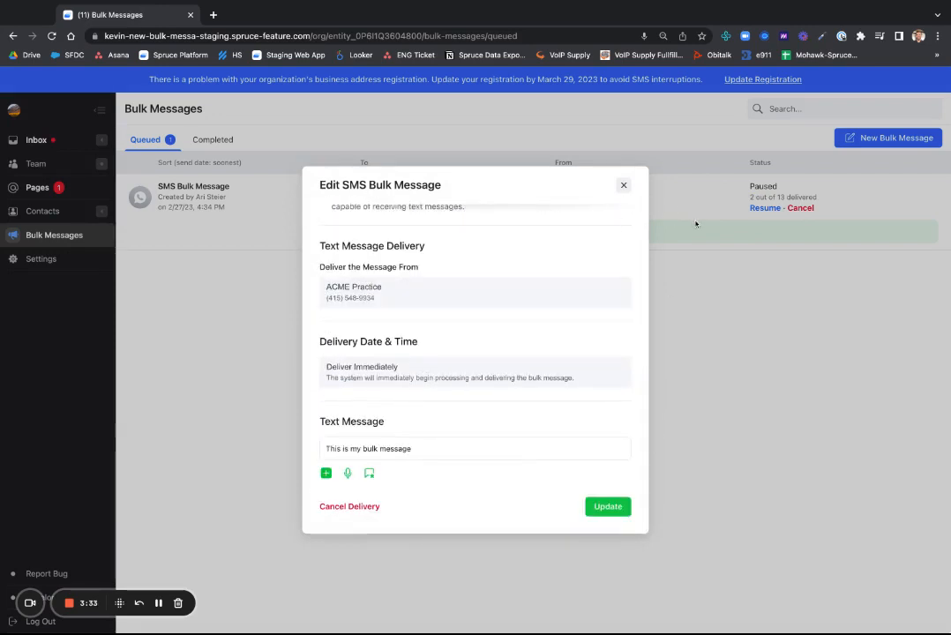
click(623, 186)
click(766, 212)
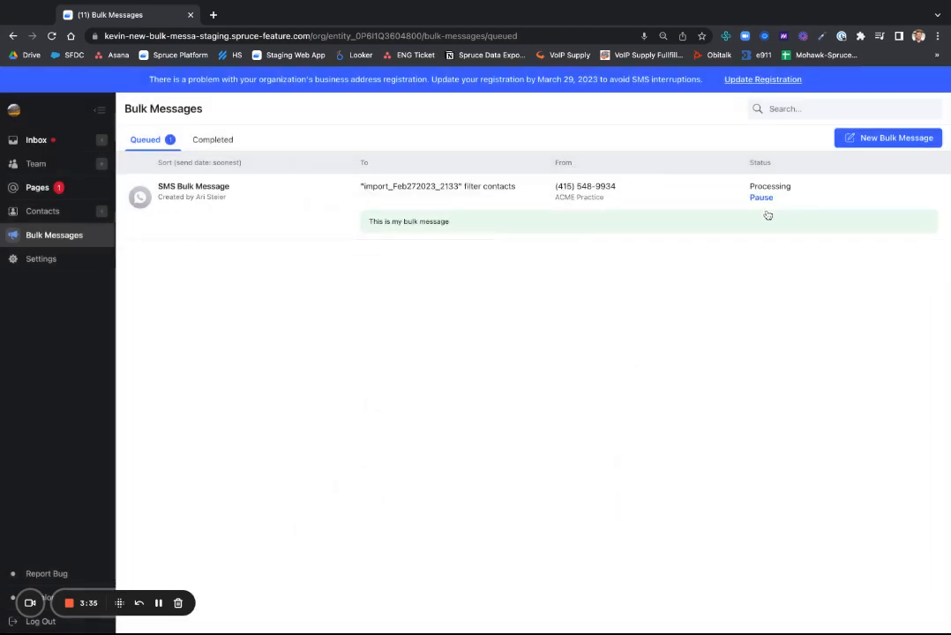